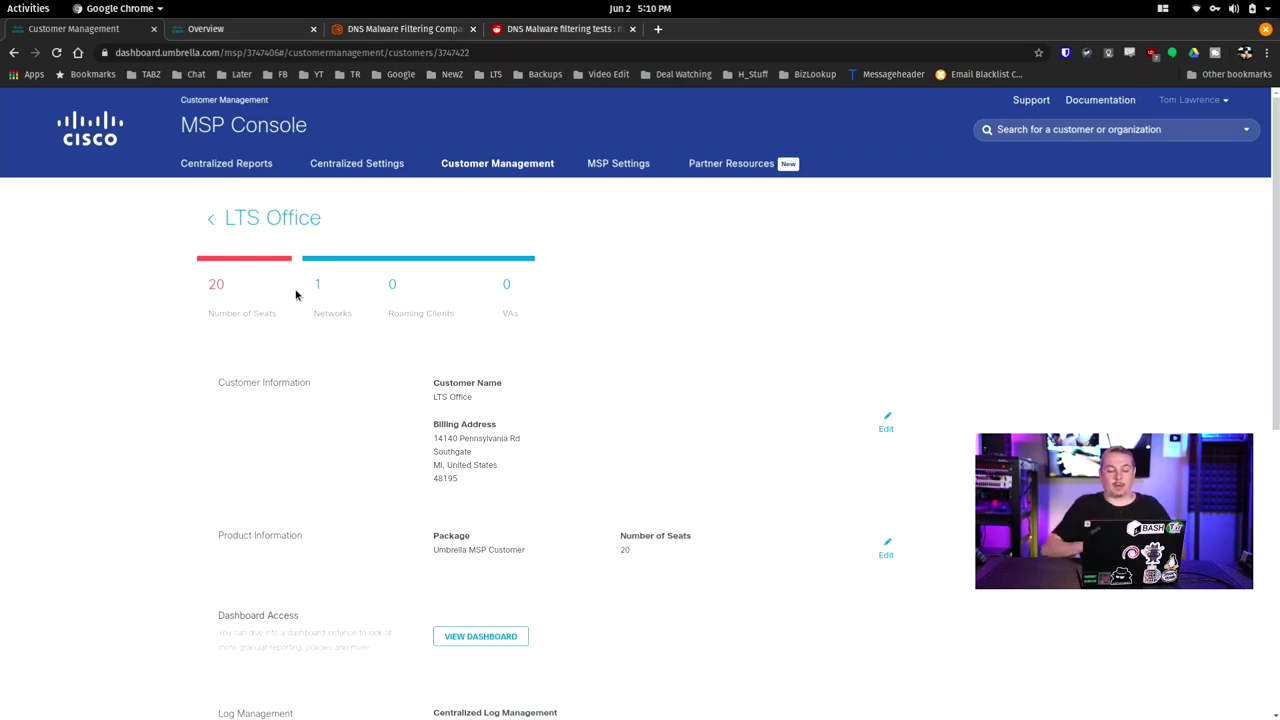
Go to the LTS Office customer's All Policies page, which shows the Default Policy's security settings.
{"action": "left_click", "coordinate": [282, 28]}
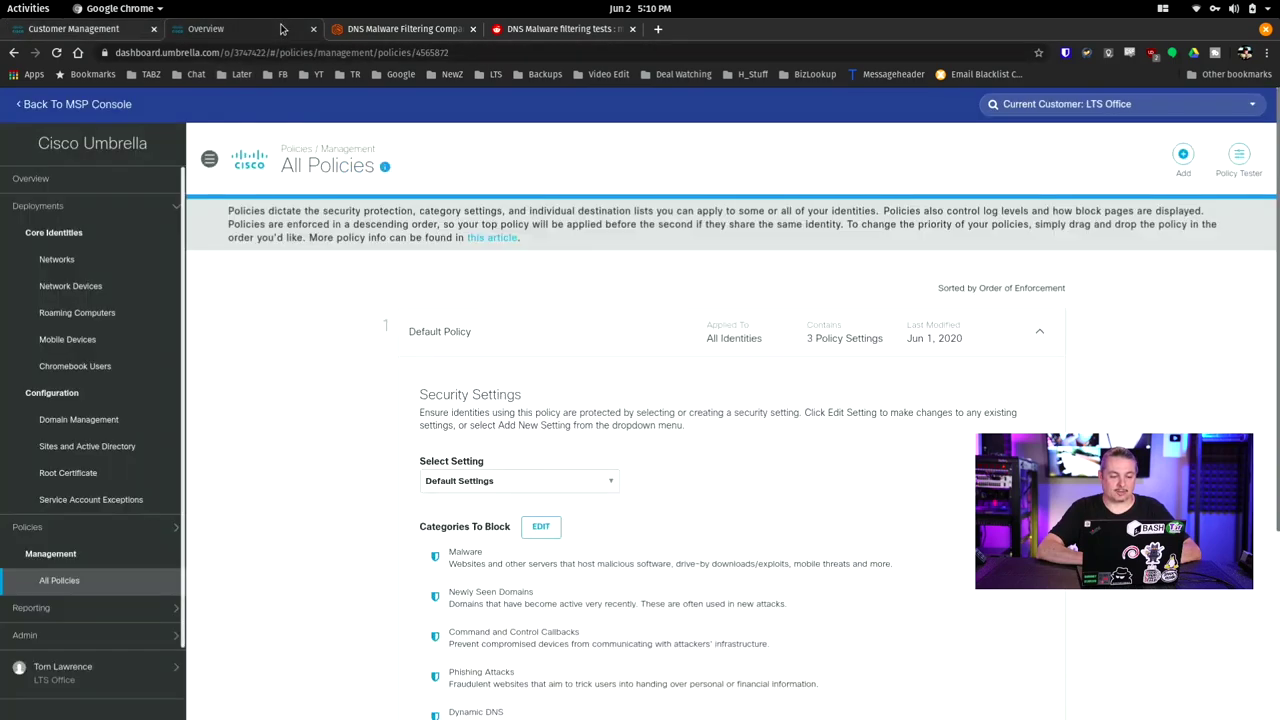
Skim the Default Policy's blocked categories, then list networks showing LTS Forums at 104.248.225.140.
{"action": "scroll", "coordinate": [310, 288], "scroll_direction": "down", "scroll_amount": 3}
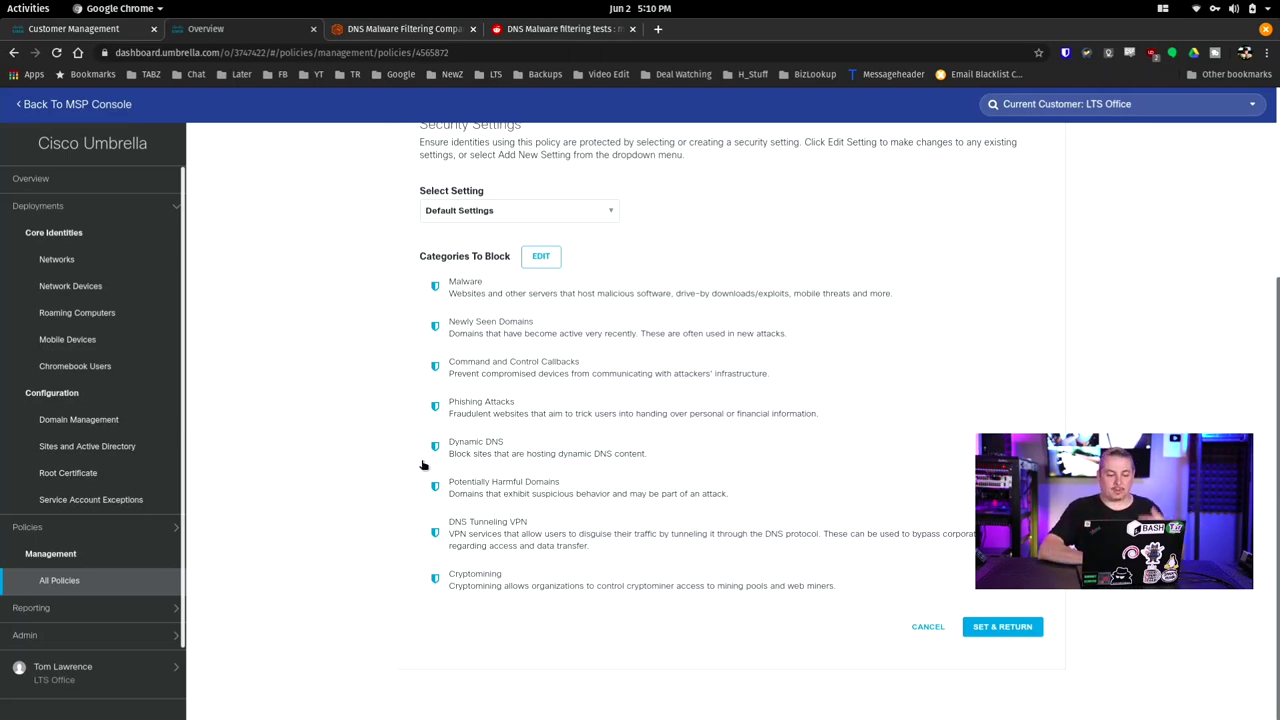
{"action": "scroll", "coordinate": [422, 470], "scroll_direction": "up", "scroll_amount": 3}
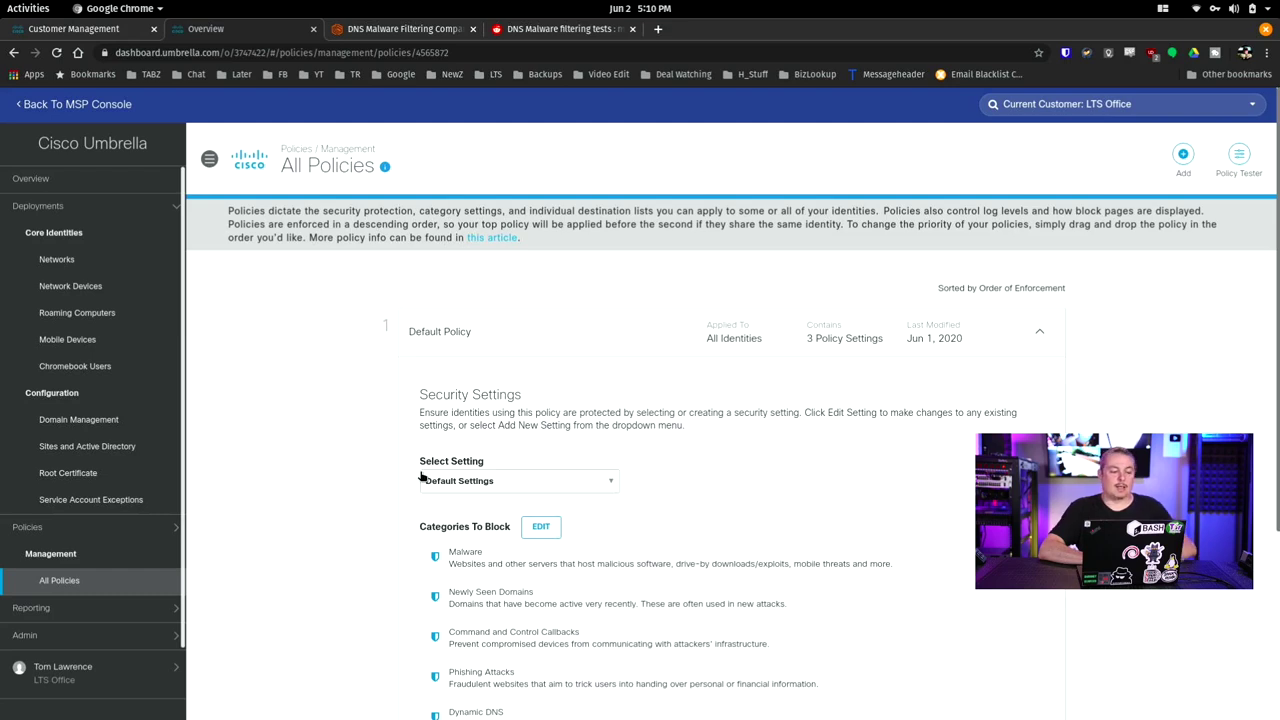
{"action": "left_click", "coordinate": [96, 272]}
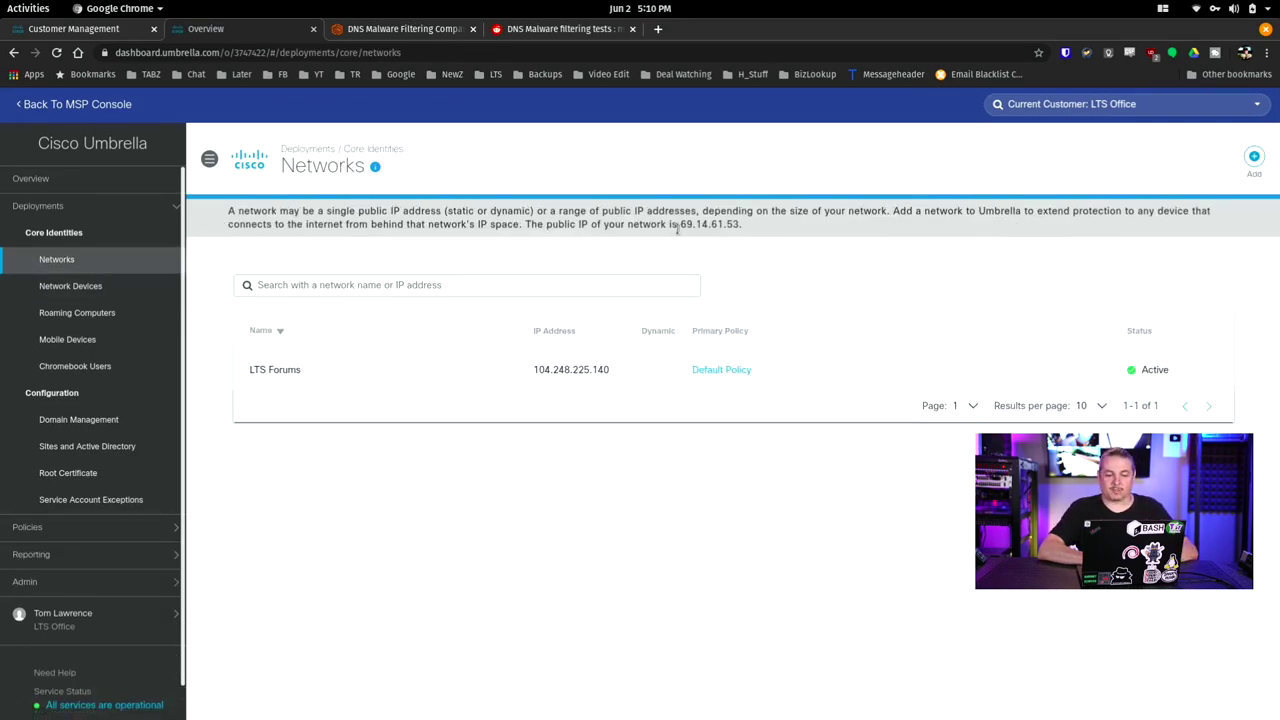
Highlight the detected public IP 69.14.61.53 in the Networks info banner.
{"action": "left_click_drag", "start_coordinate": [680, 224], "coordinate": [746, 228]}
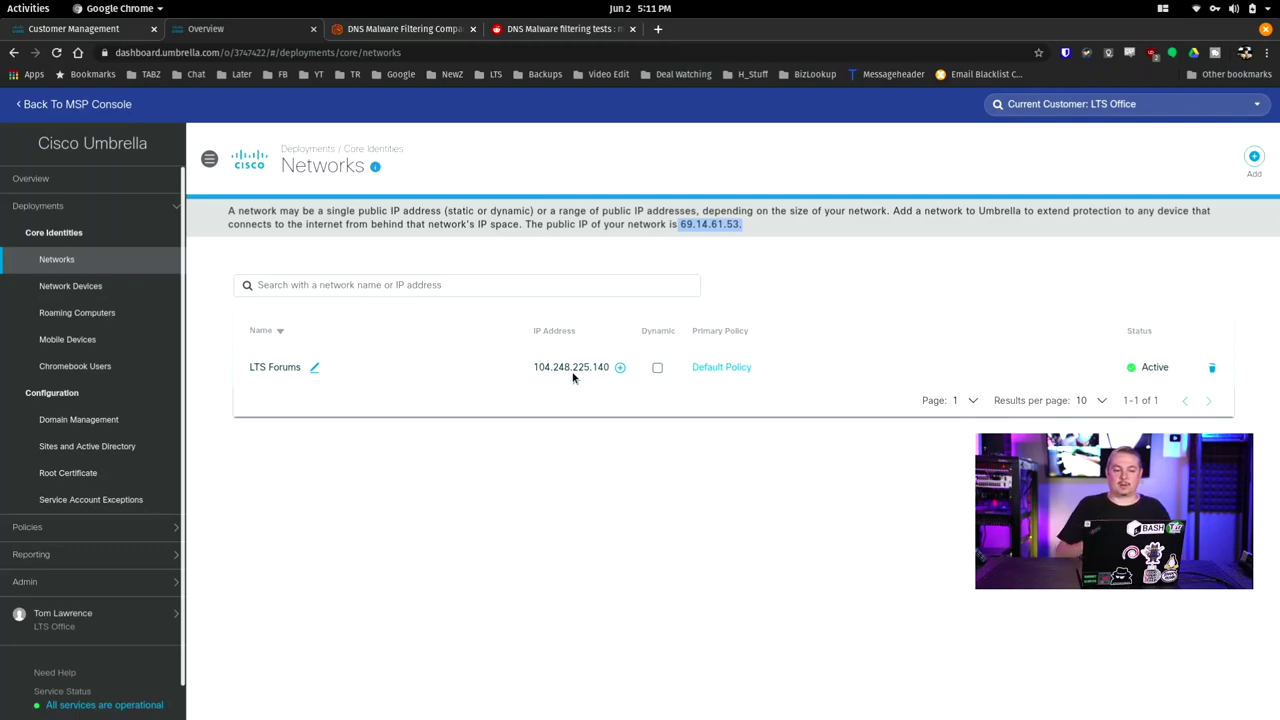
{"action": "key", "text": "super"}
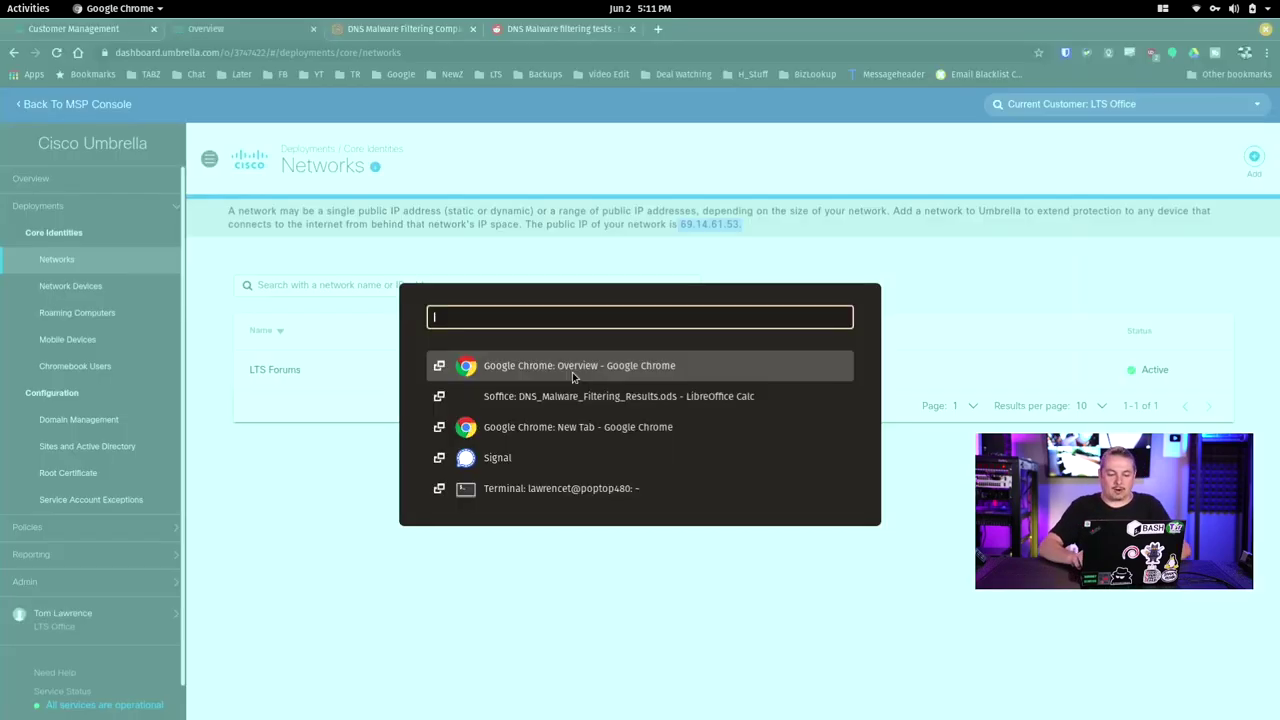
Switch to the DNS_Malware_Filtering_Results spreadsheet in LibreOffice Calc.
{"action": "key", "text": "Down"}
{"action": "key", "text": "Down"}
{"action": "key", "text": "Down"}
{"action": "key", "text": "Down"}
{"action": "key", "text": "Up"}
{"action": "key", "text": "Up"}
{"action": "key", "text": "Up"}
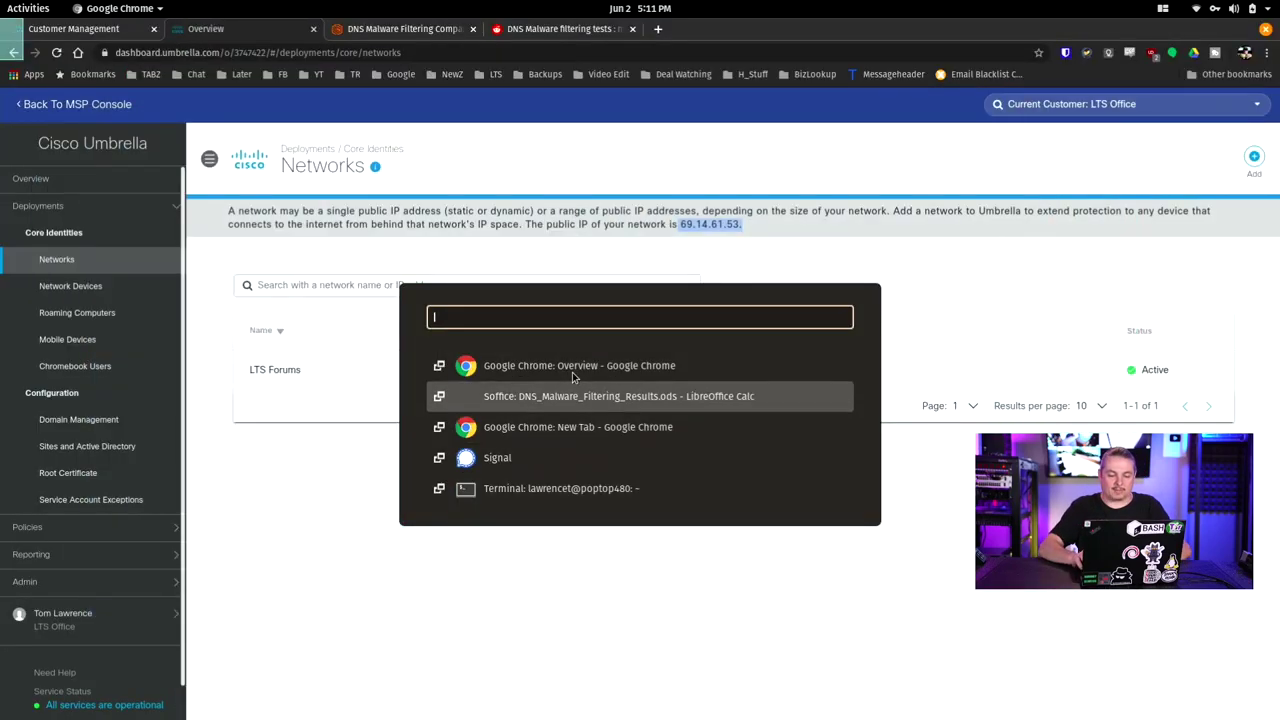
{"action": "key", "text": "Return"}
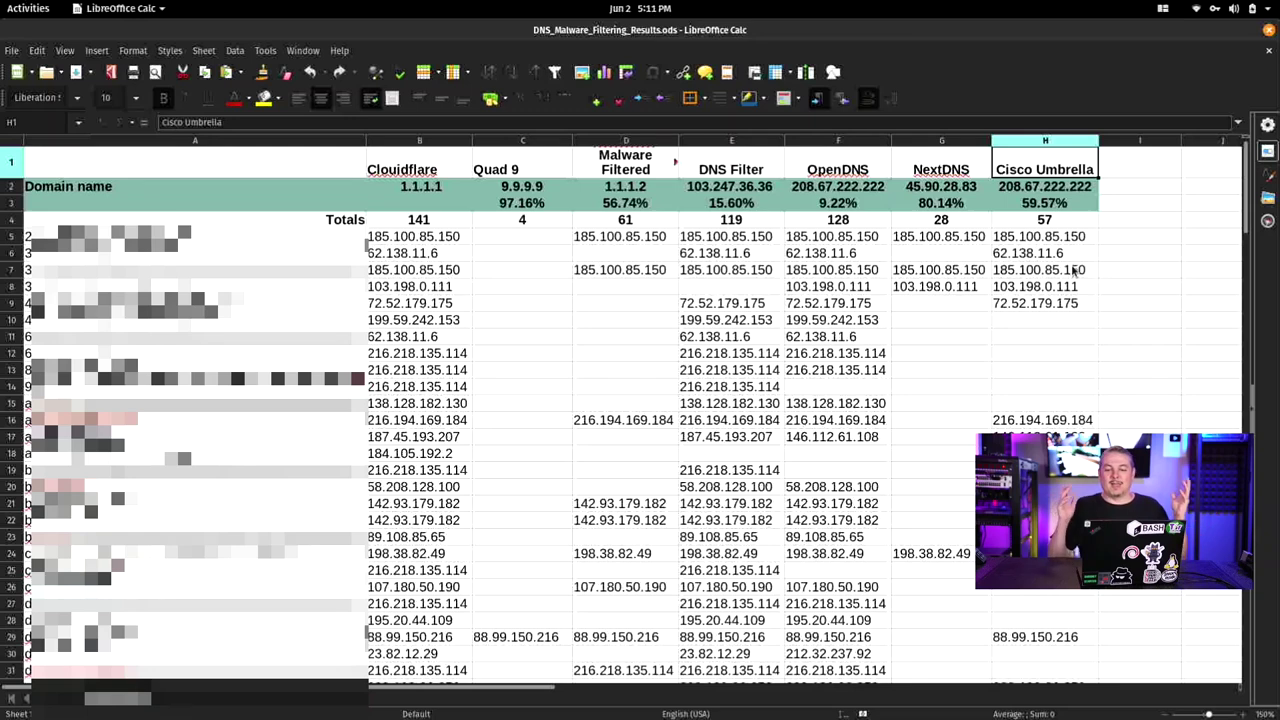
Compare OpenDNS's 9.22% with Cisco Umbrella's 59.57%, checking both servers are 208.67.222.222.
{"action": "key", "text": "Down"}
{"action": "key", "text": "Down"}
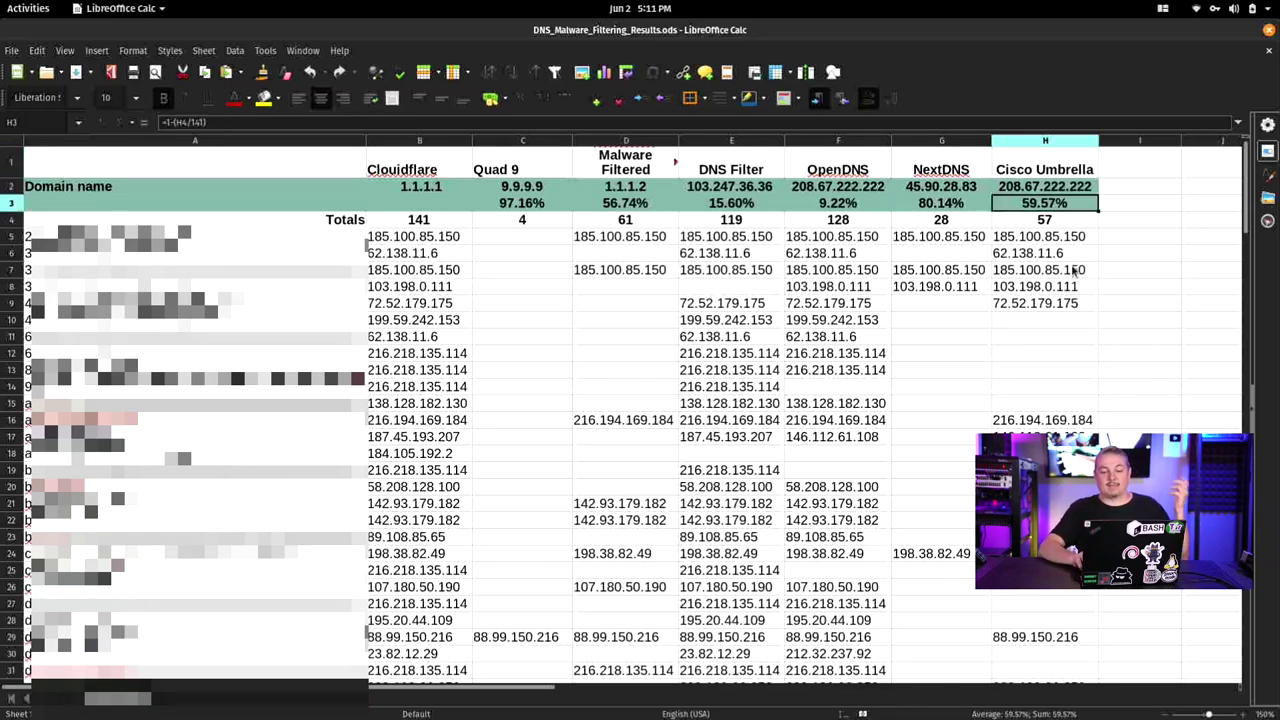
{"action": "key", "text": "Left"}
{"action": "key", "text": "Left"}
{"action": "key", "text": "Left"}
{"action": "key", "text": "Right"}
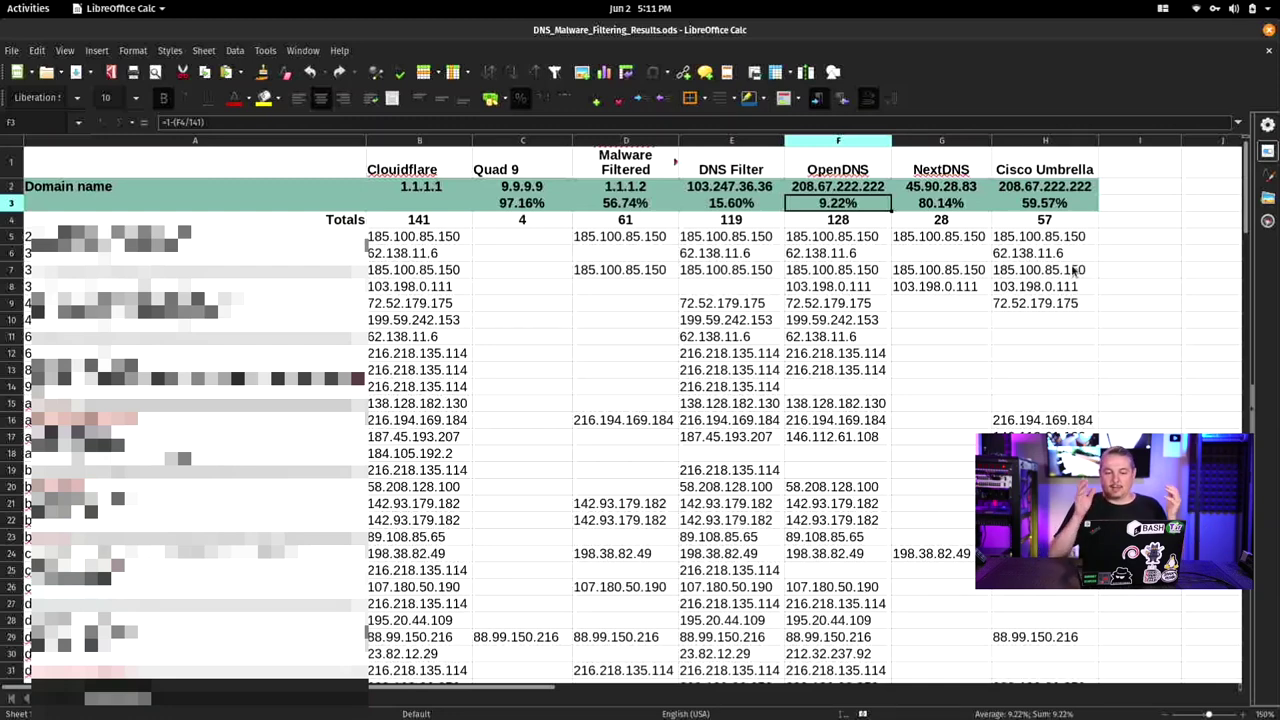
{"action": "key", "text": "Right"}
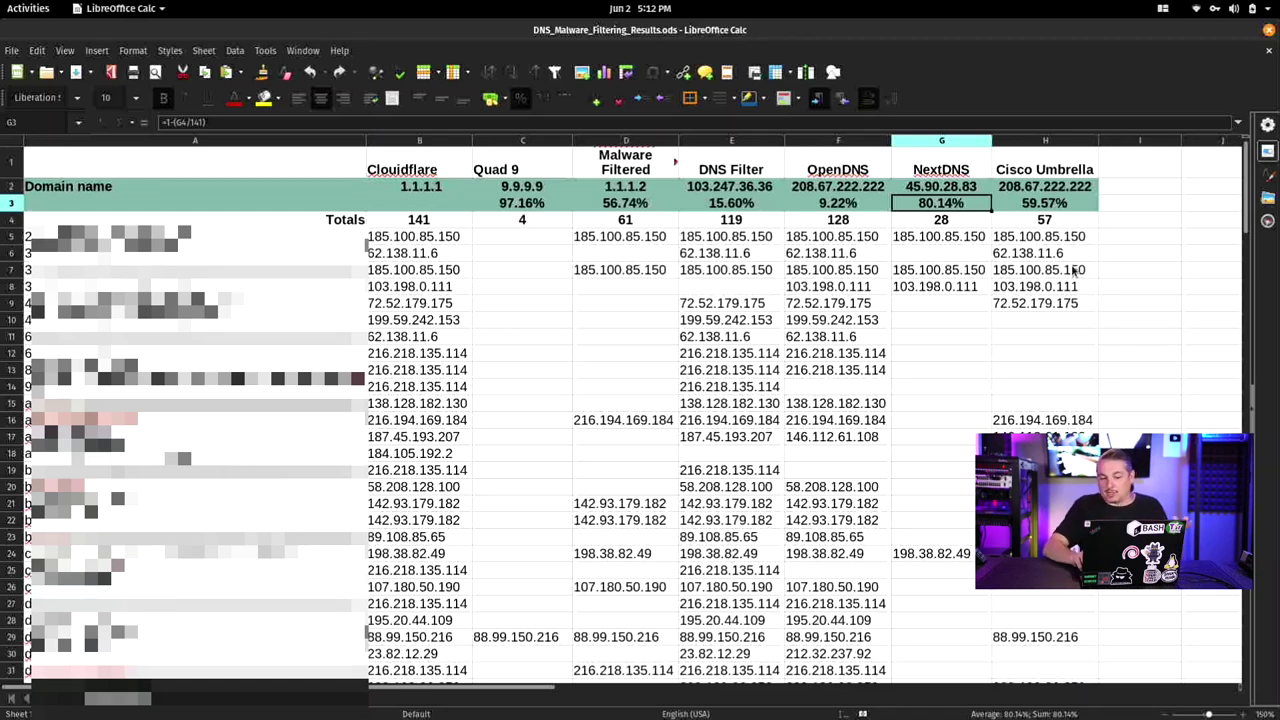
{"action": "key", "text": "Up"}
{"action": "key", "text": "Left"}
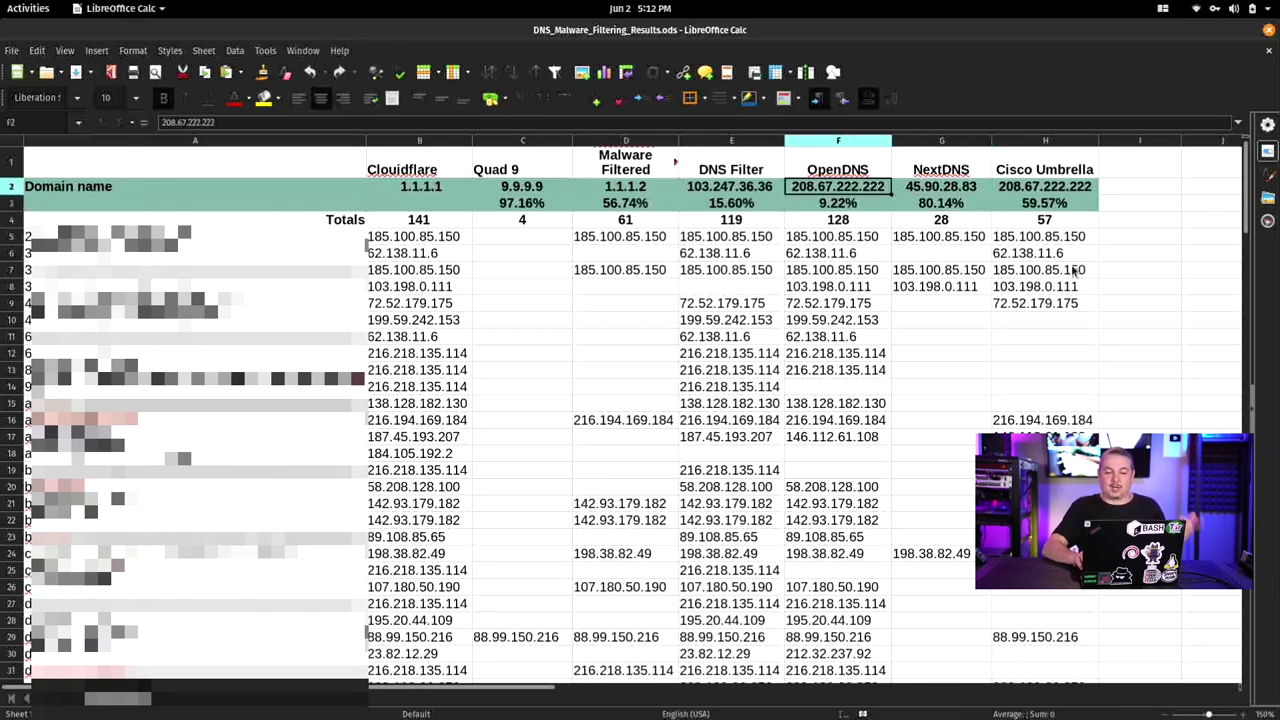
{"action": "key", "text": "Right"}
{"action": "key", "text": "Right"}
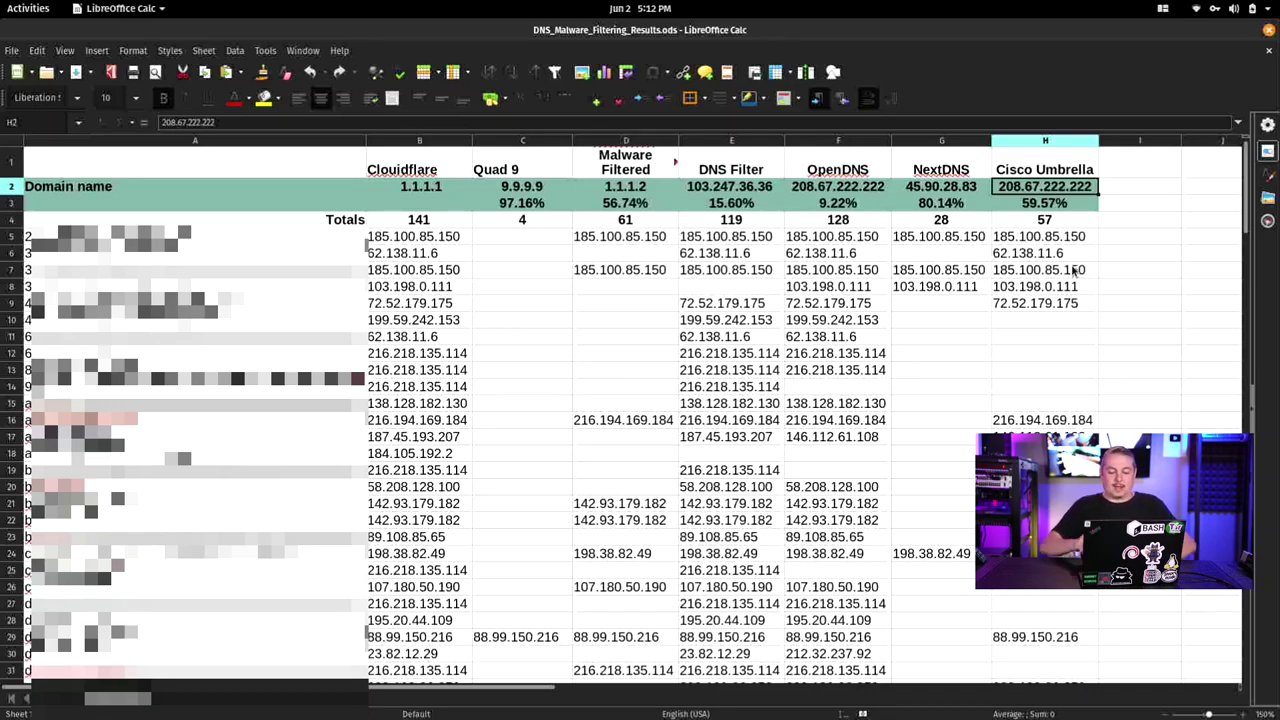
{"action": "key", "text": "super"}
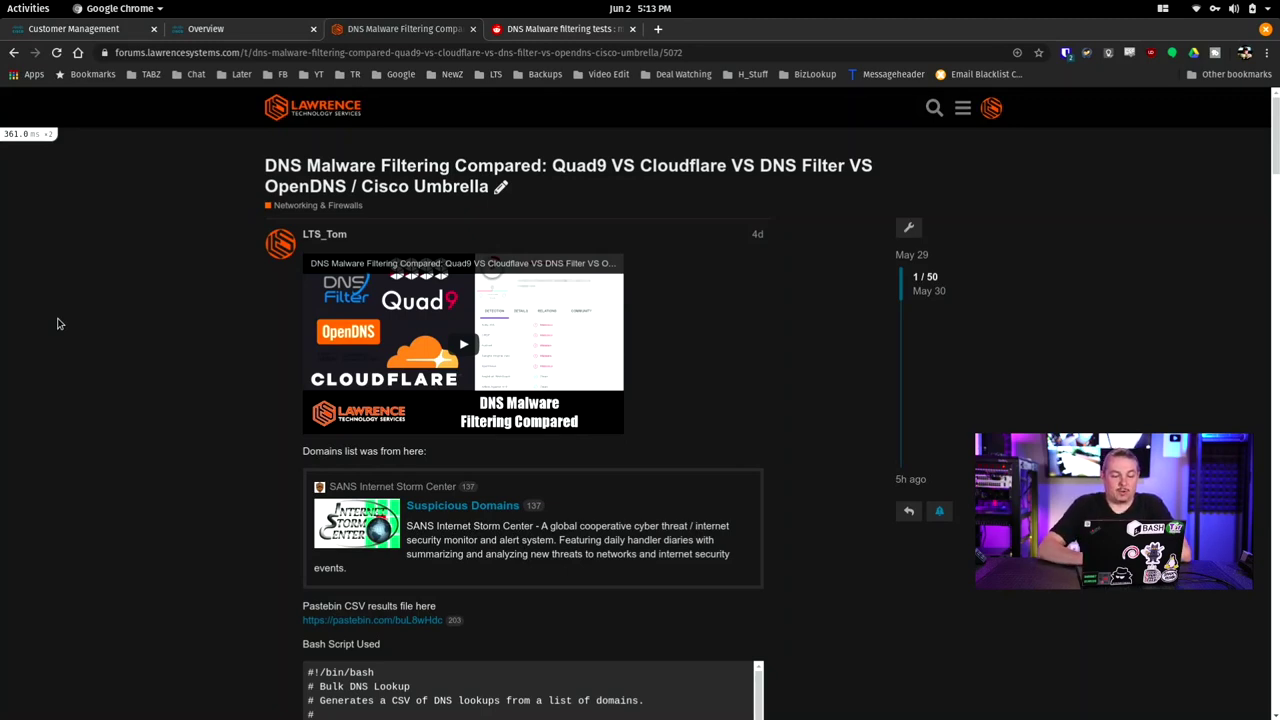
Read down the DNS Malware Filtering Compared thread to the DNSFilter researcher's reply questioning the domain sources.
{"action": "scroll", "coordinate": [58, 323], "scroll_direction": "down", "scroll_amount": 15}
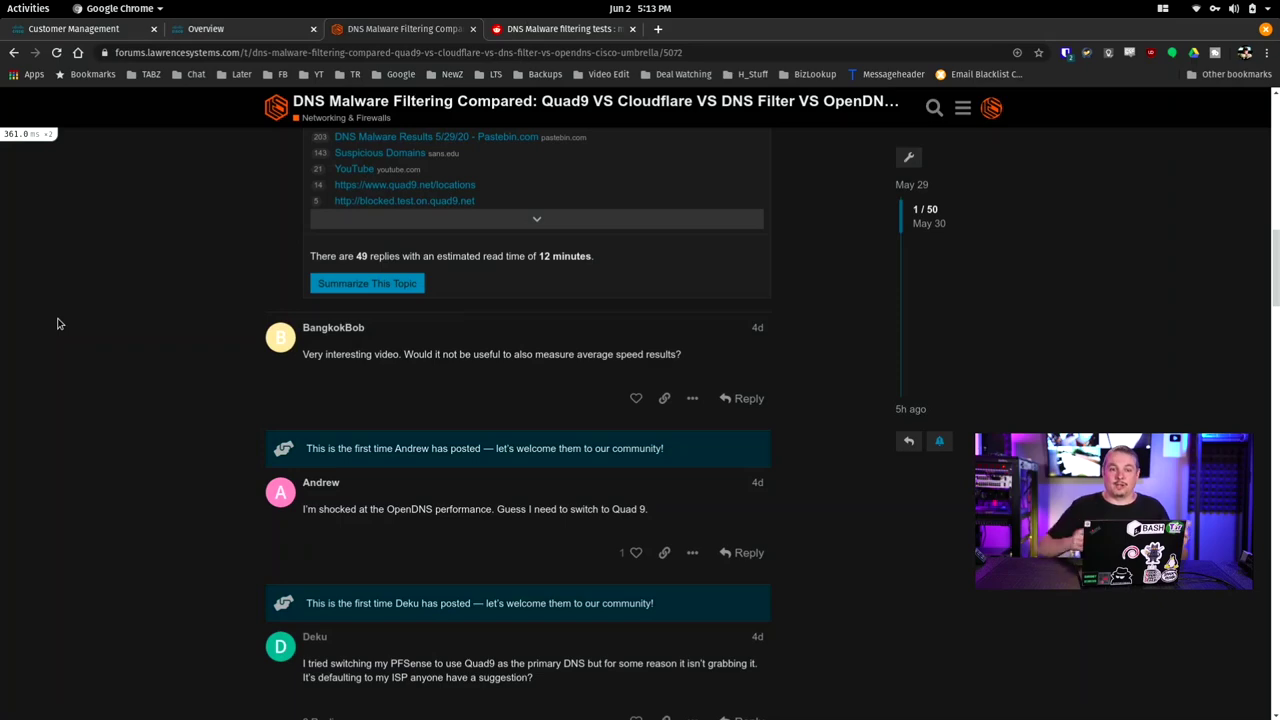
{"action": "scroll", "coordinate": [57, 323], "scroll_direction": "down", "scroll_amount": 3}
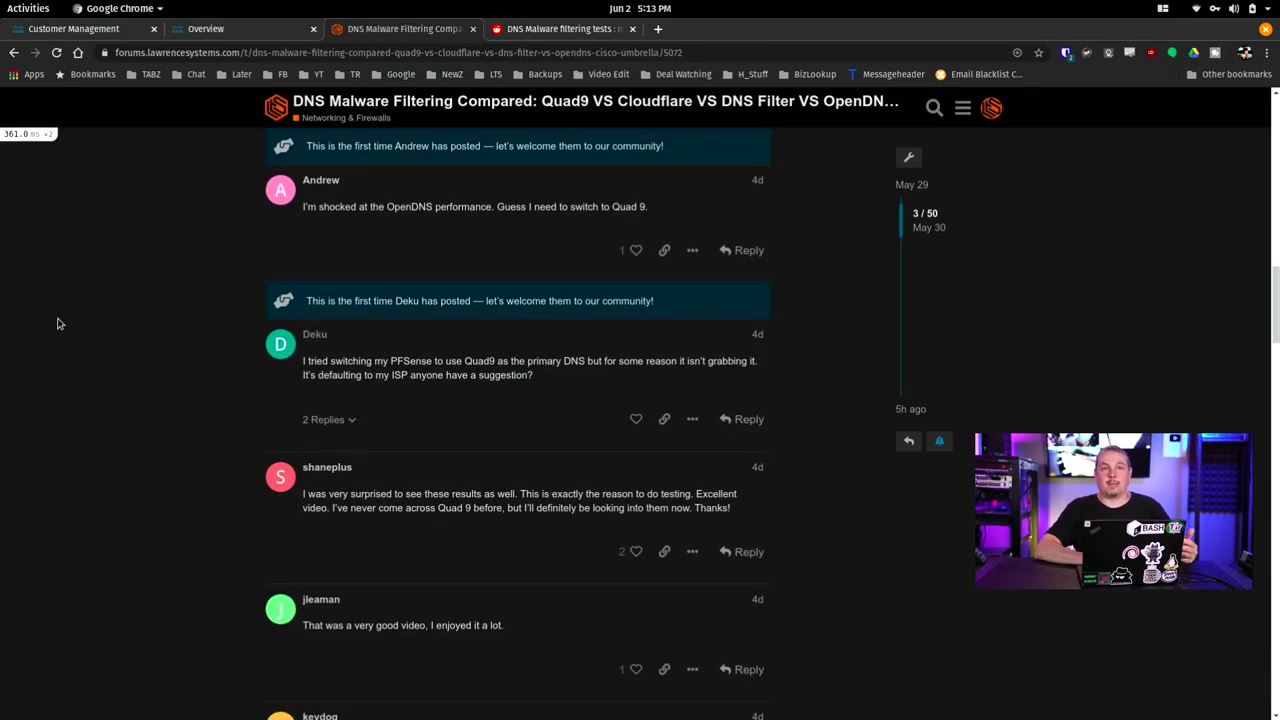
{"action": "scroll", "coordinate": [57, 323], "scroll_direction": "down", "scroll_amount": 6}
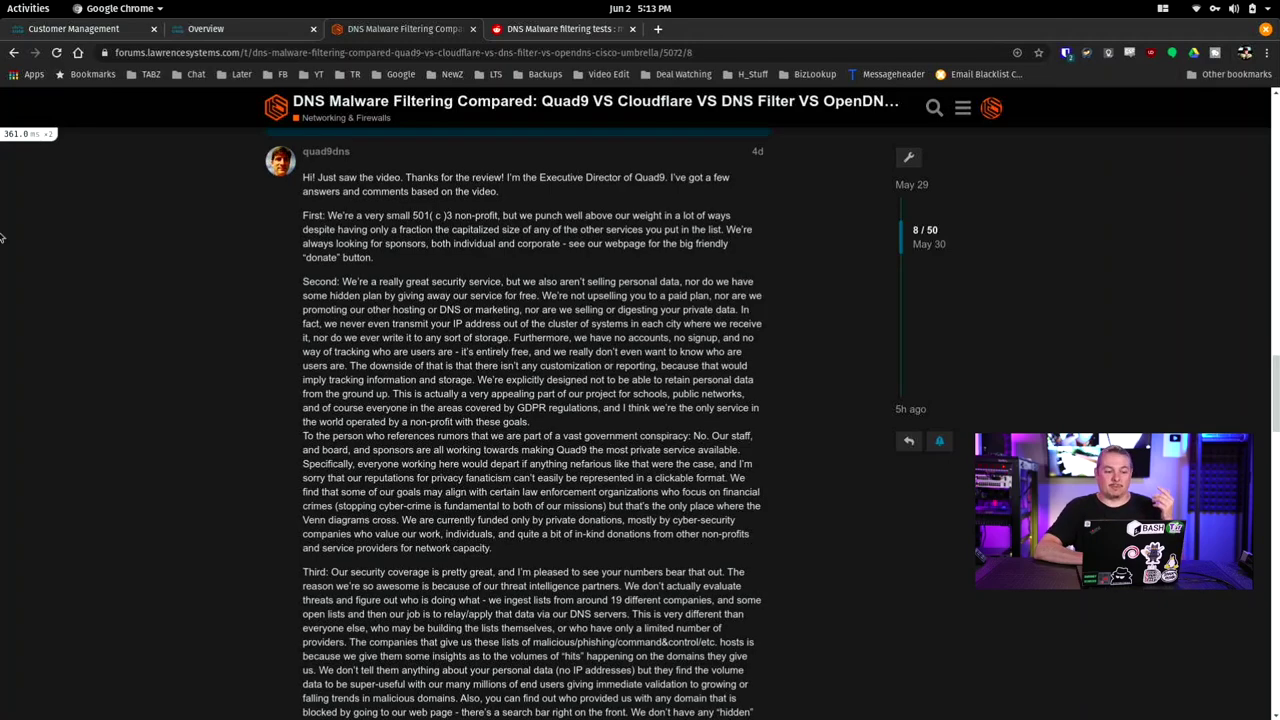
{"action": "scroll", "coordinate": [154, 177], "scroll_direction": "down", "scroll_amount": 6}
{"action": "scroll", "coordinate": [154, 180], "scroll_direction": "down", "scroll_amount": 6}
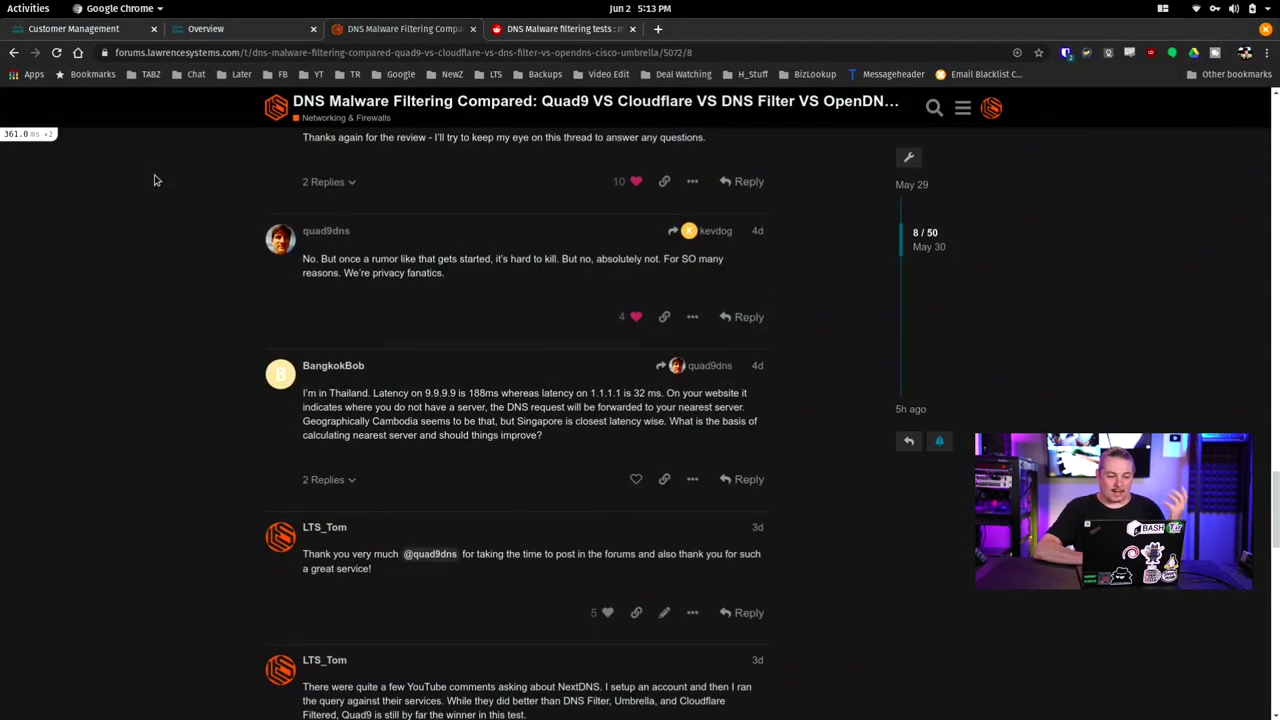
{"action": "scroll", "coordinate": [154, 180], "scroll_direction": "down", "scroll_amount": 8}
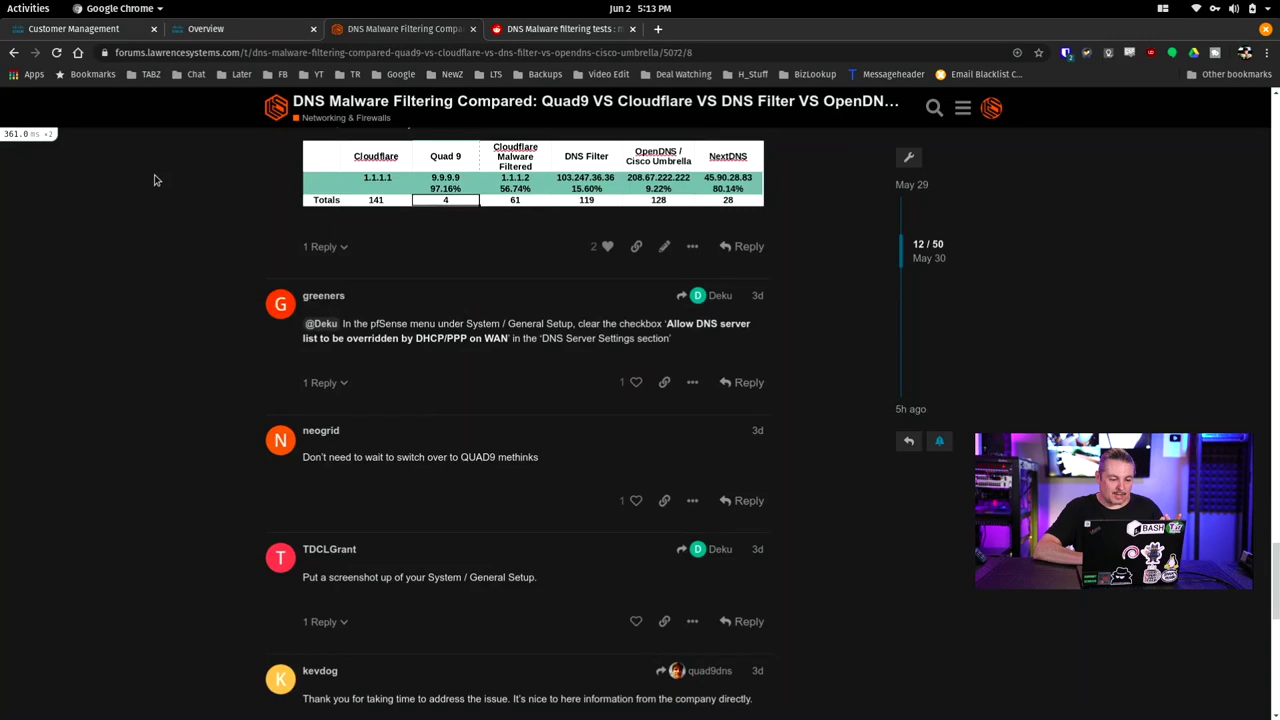
{"action": "scroll", "coordinate": [154, 180], "scroll_direction": "down", "scroll_amount": 5}
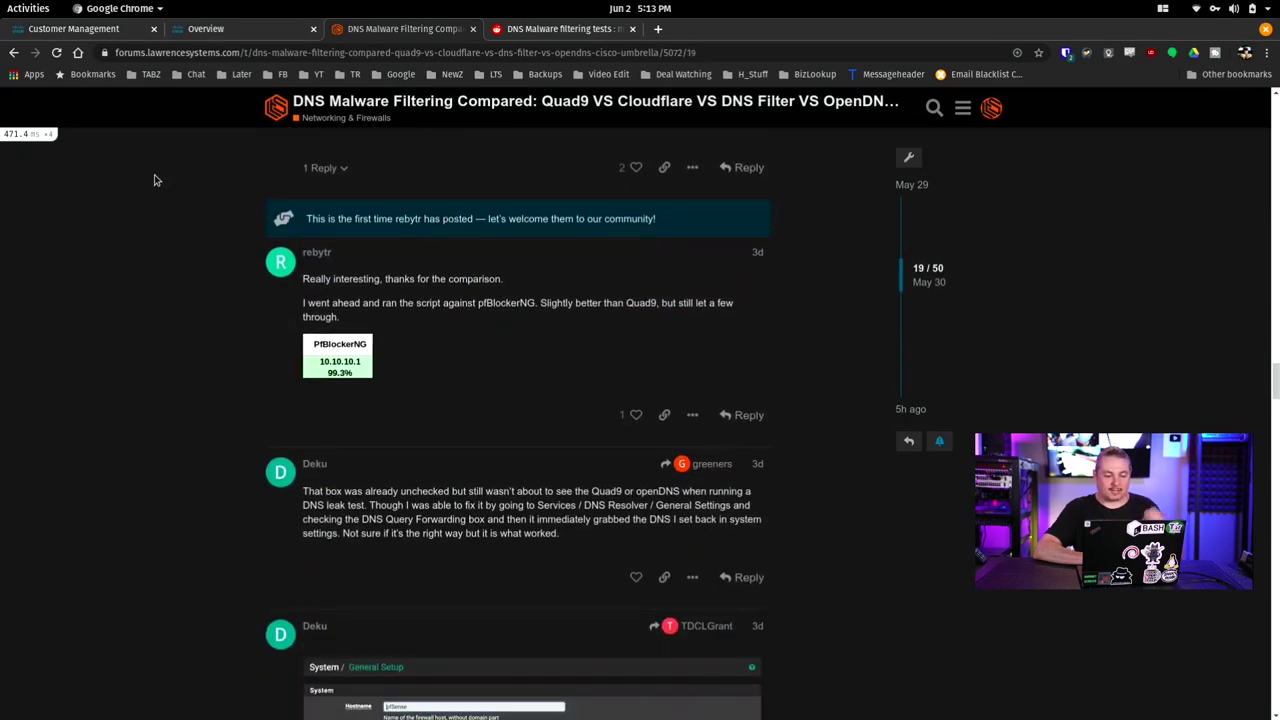
{"action": "scroll", "coordinate": [154, 180], "scroll_direction": "down", "scroll_amount": 7}
{"action": "scroll", "coordinate": [154, 180], "scroll_direction": "down", "scroll_amount": 7}
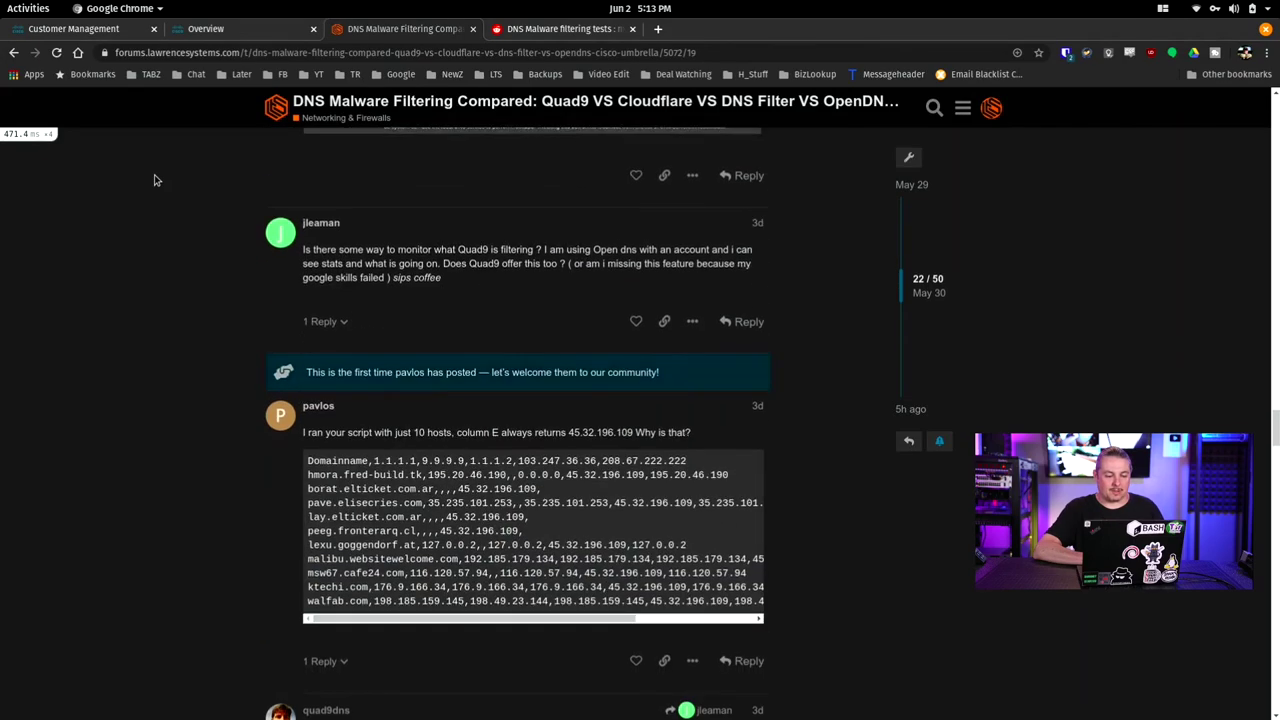
{"action": "scroll", "coordinate": [155, 180], "scroll_direction": "down", "scroll_amount": 4}
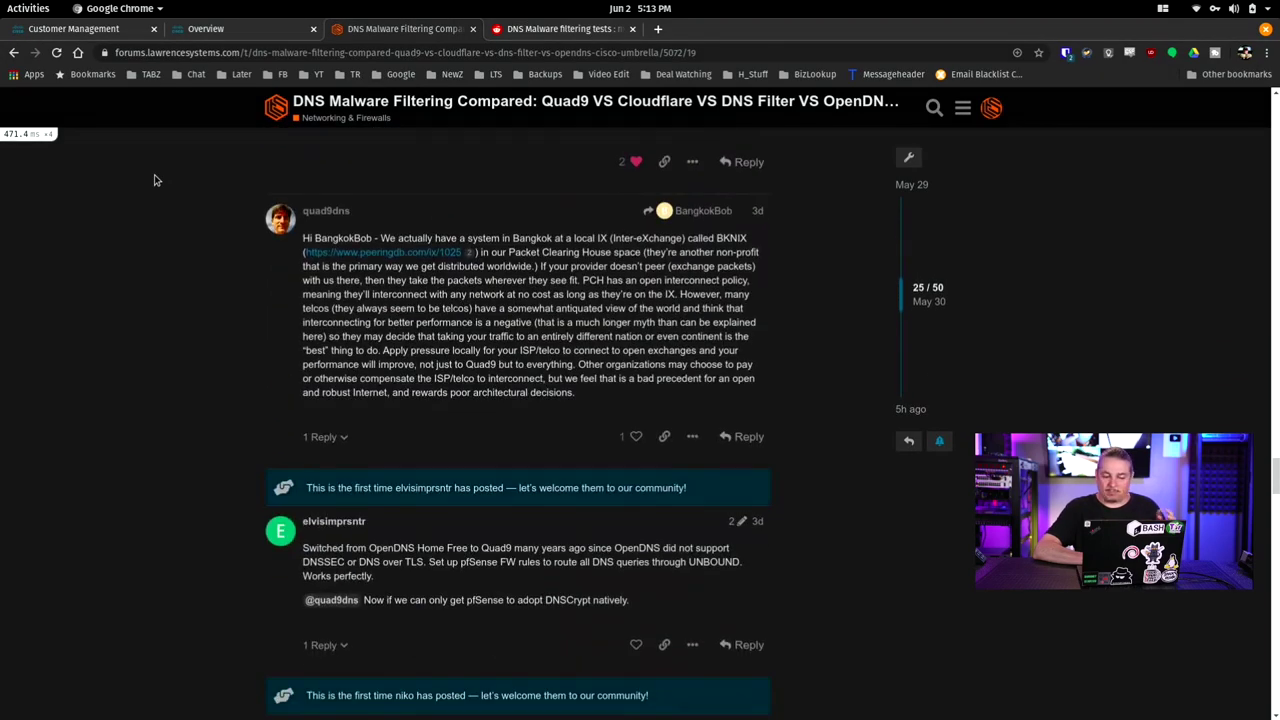
{"action": "scroll", "coordinate": [155, 180], "scroll_direction": "down", "scroll_amount": 2}
{"action": "scroll", "coordinate": [155, 180], "scroll_direction": "down", "scroll_amount": 2}
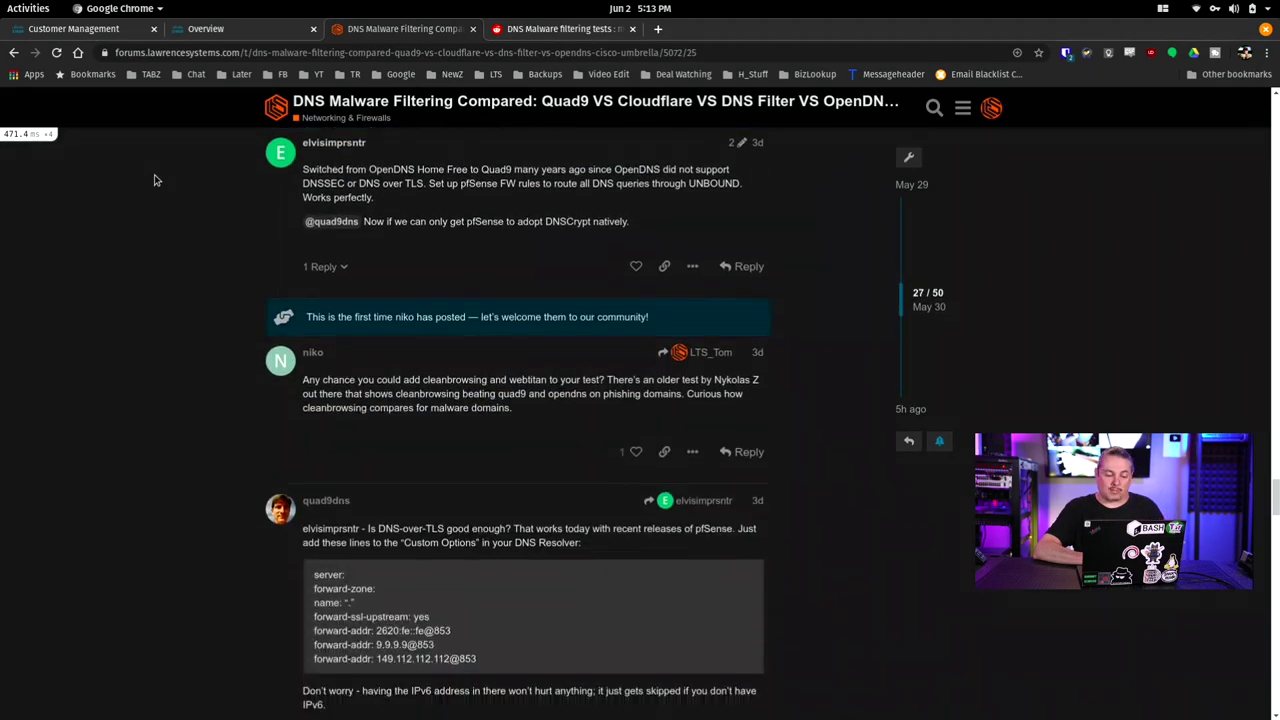
{"action": "scroll", "coordinate": [155, 180], "scroll_direction": "down", "scroll_amount": 3}
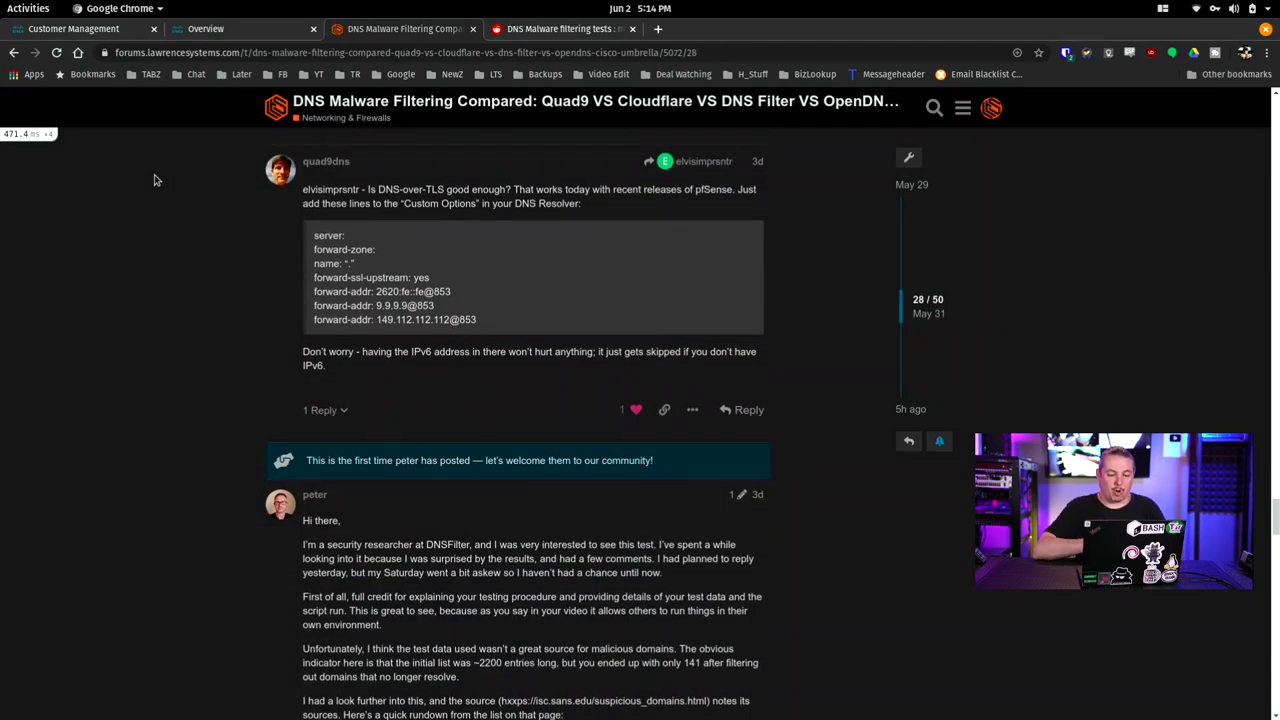
{"action": "scroll", "coordinate": [154, 180], "scroll_direction": "down", "scroll_amount": 2}
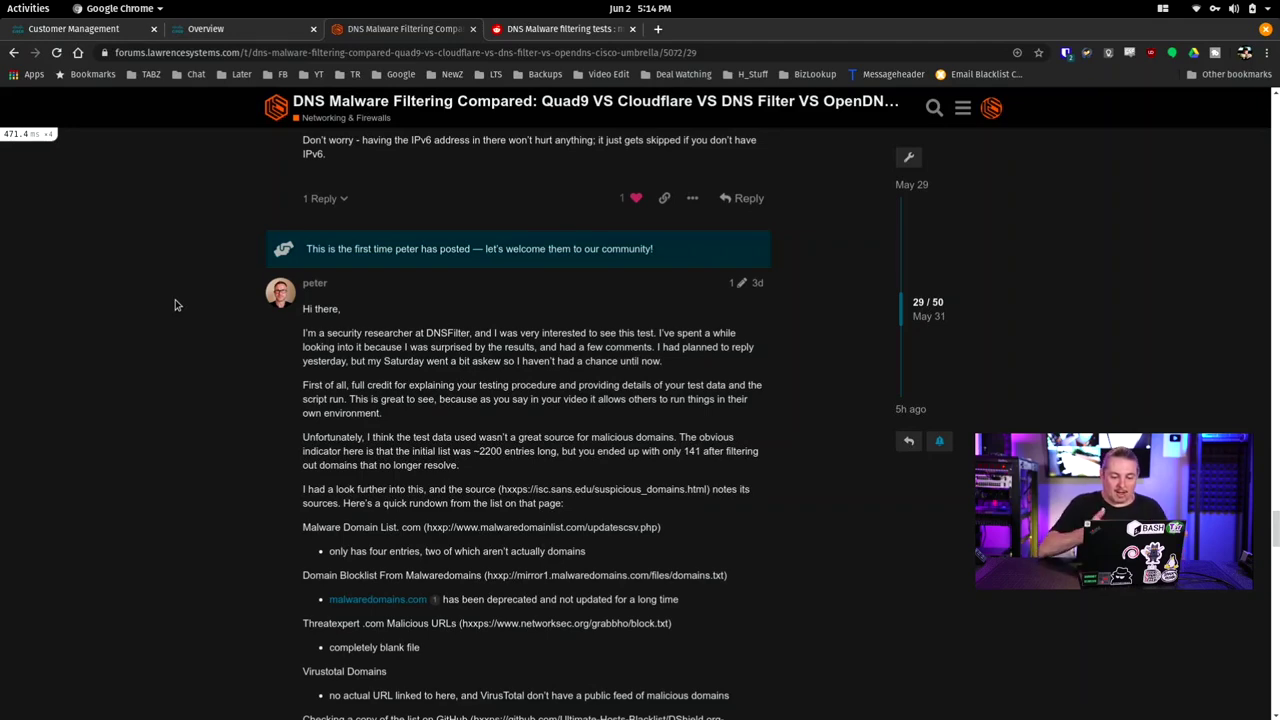
{"action": "scroll", "coordinate": [175, 305], "scroll_direction": "down", "scroll_amount": 10}
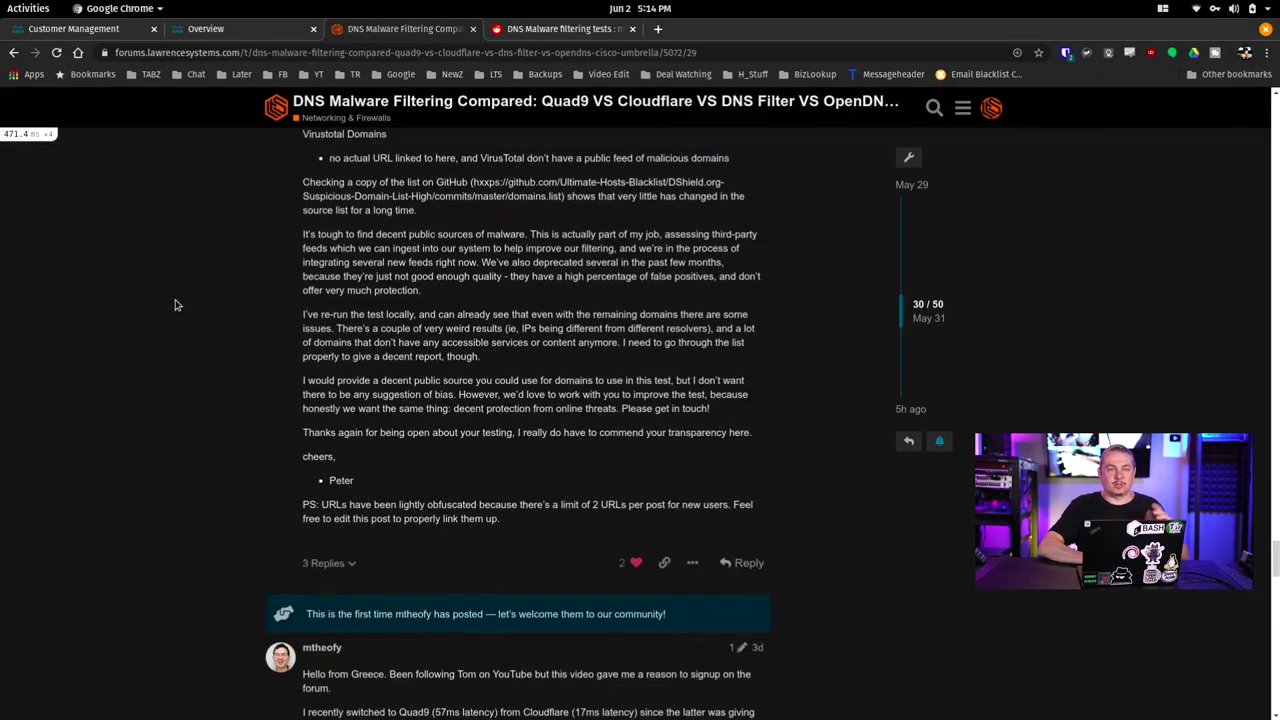